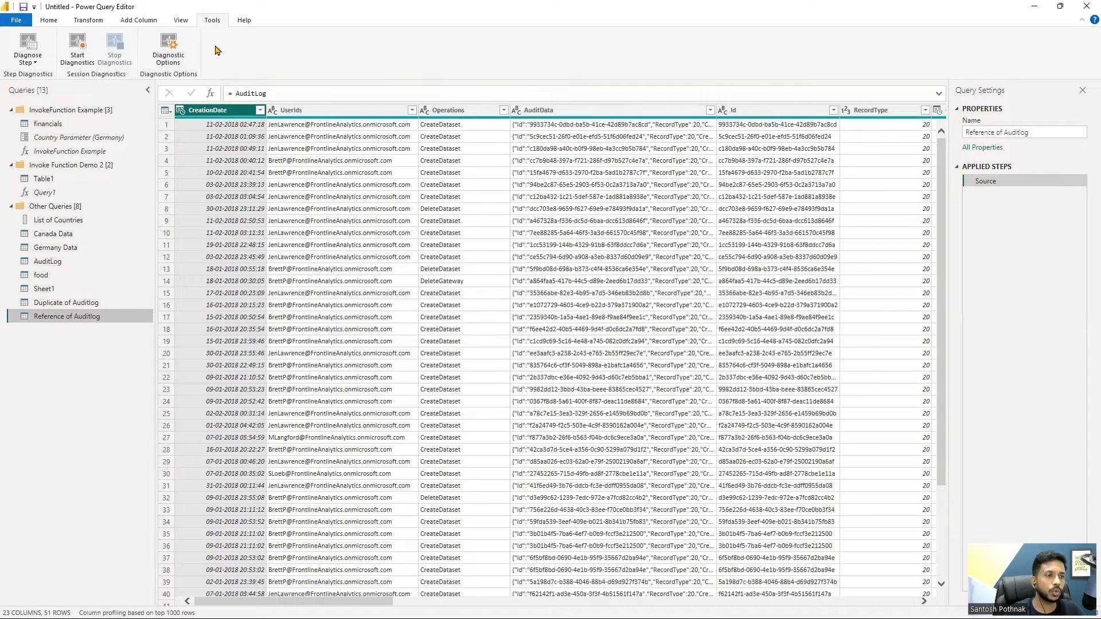
# Open the AuditLog query and try to start session diagnostics for it
pyautogui.click(53, 263)
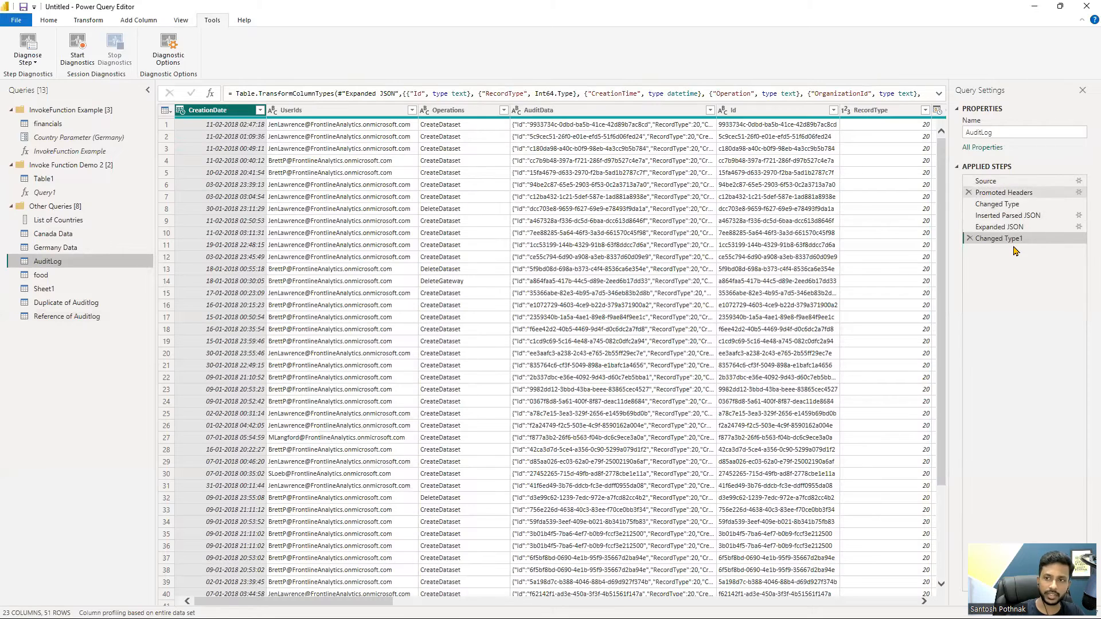
pyautogui.moveTo(1001, 205); pyautogui.dragTo(998, 216)
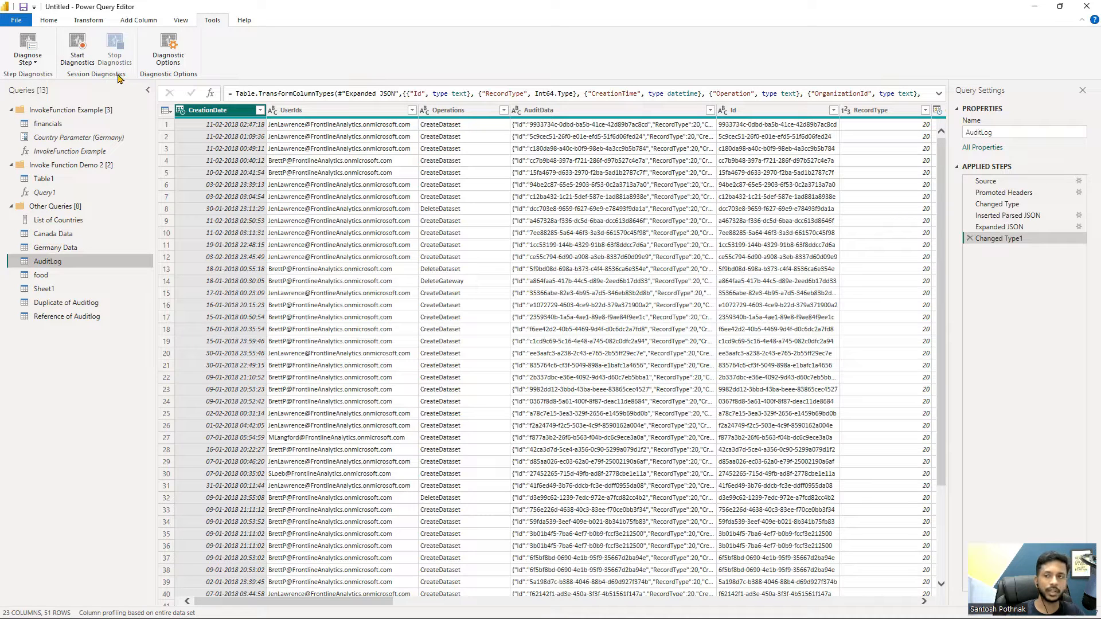
pyautogui.click(77, 55)
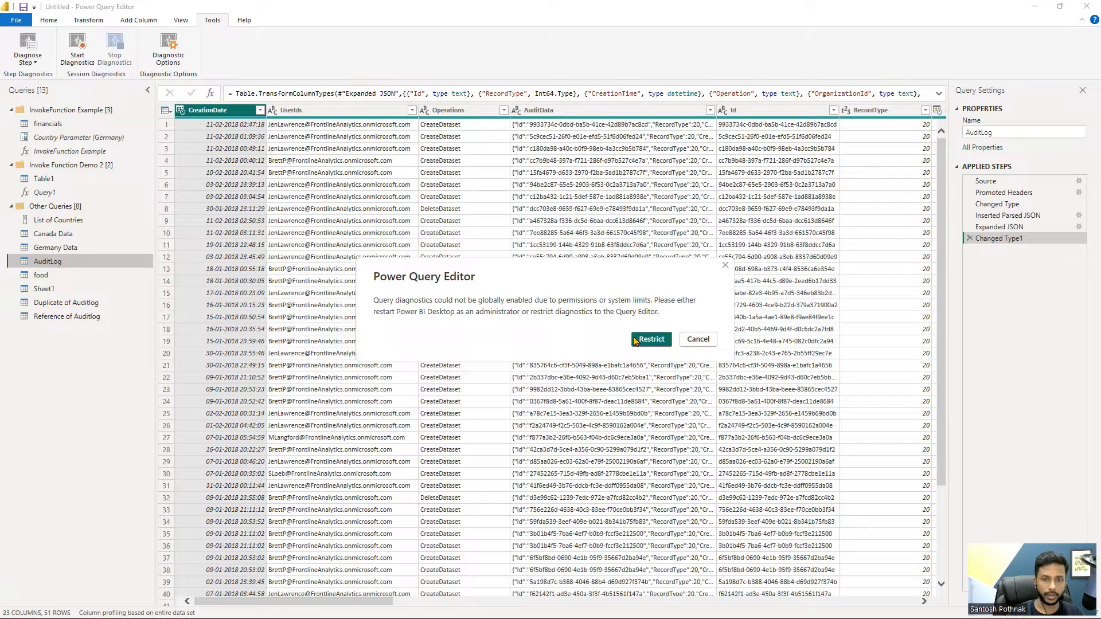
pyautogui.click(688, 343)
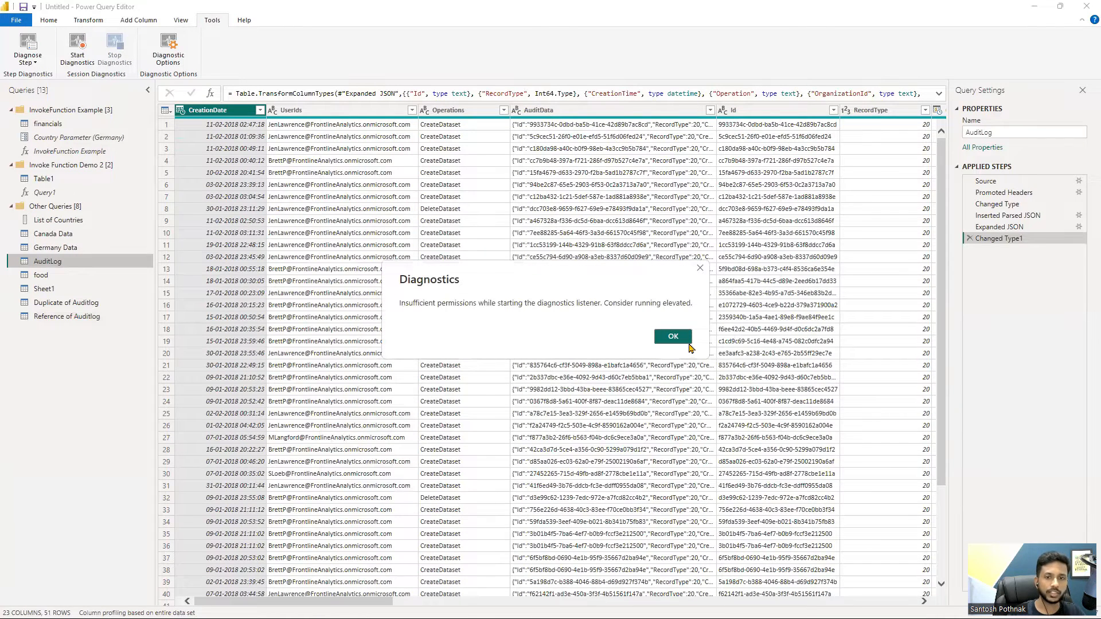
pyautogui.click(671, 337)
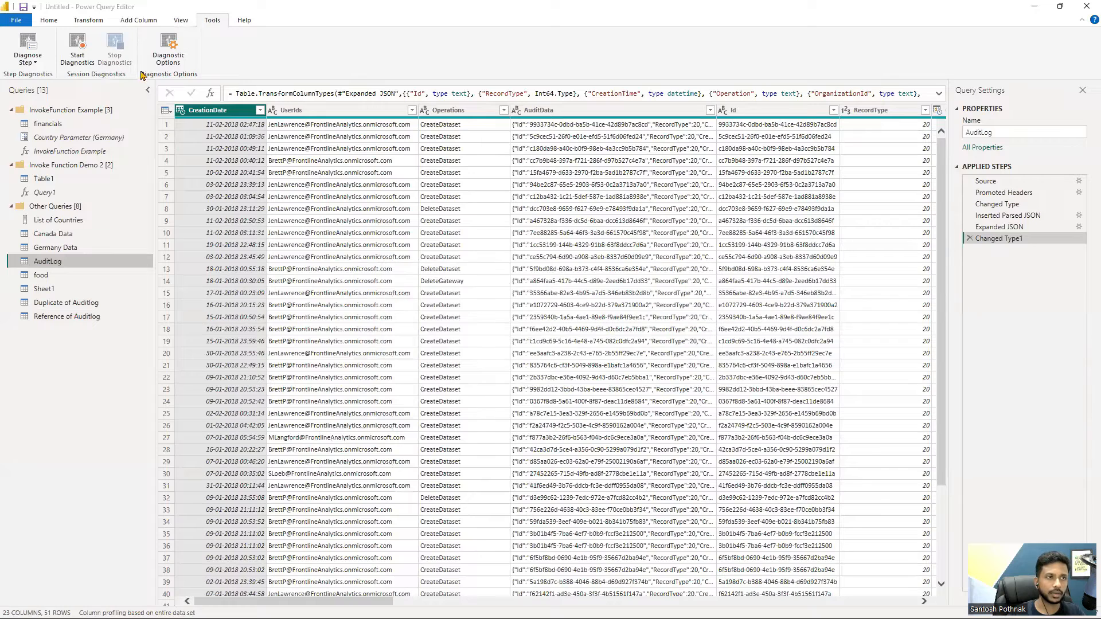
# Set the global Query Diagnostics option to Enable in Query Editor, which does not require running as admin
pyautogui.click(48, 21)
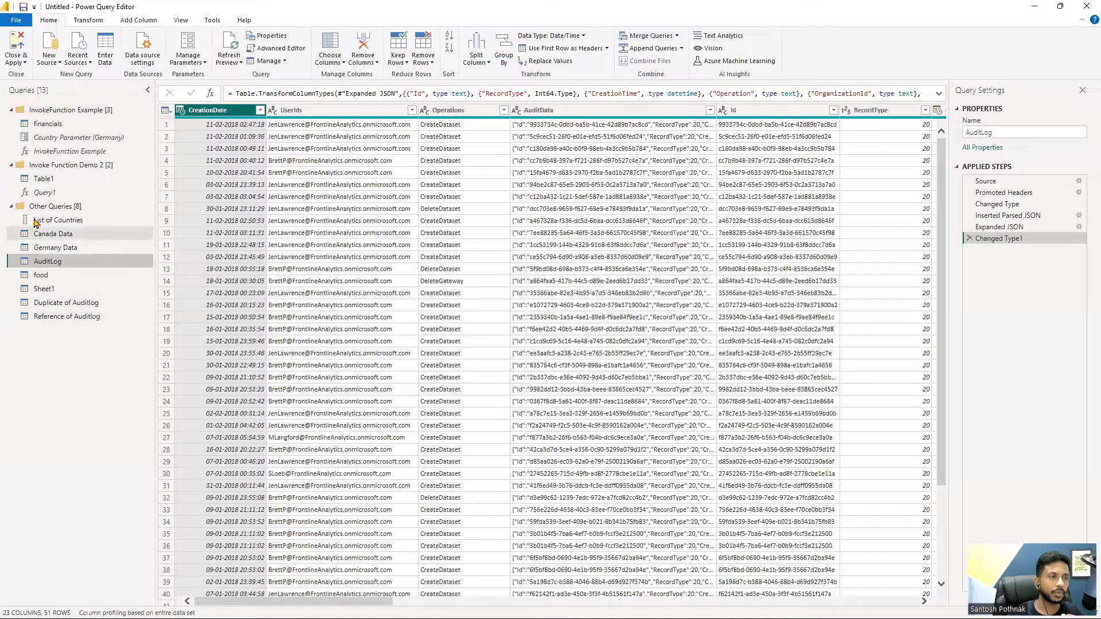
pyautogui.click(16, 20)
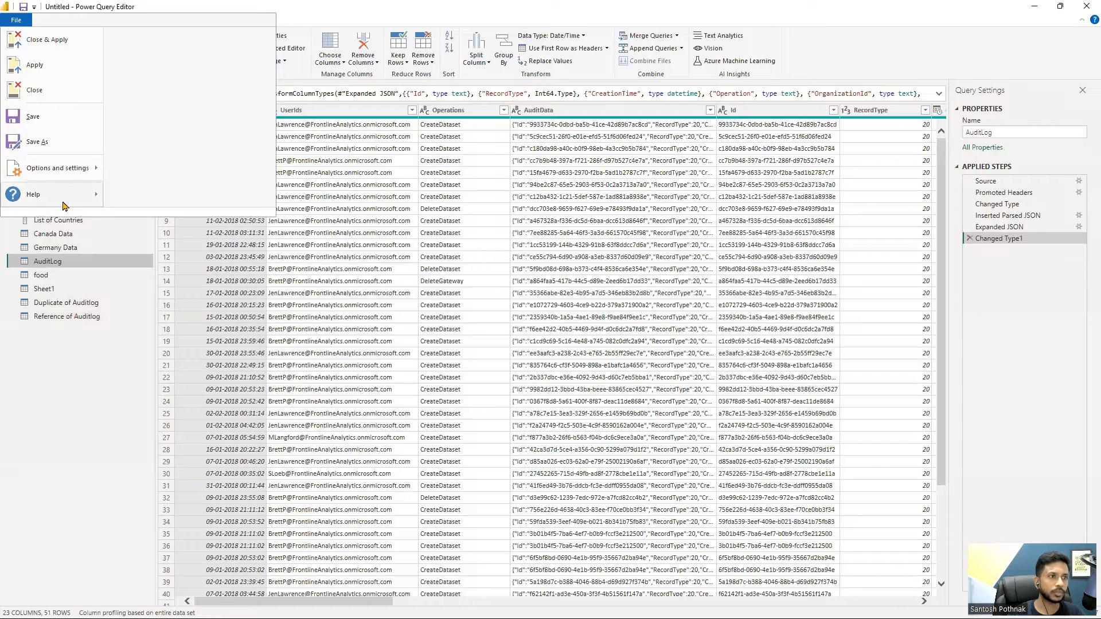
pyautogui.click(143, 79)
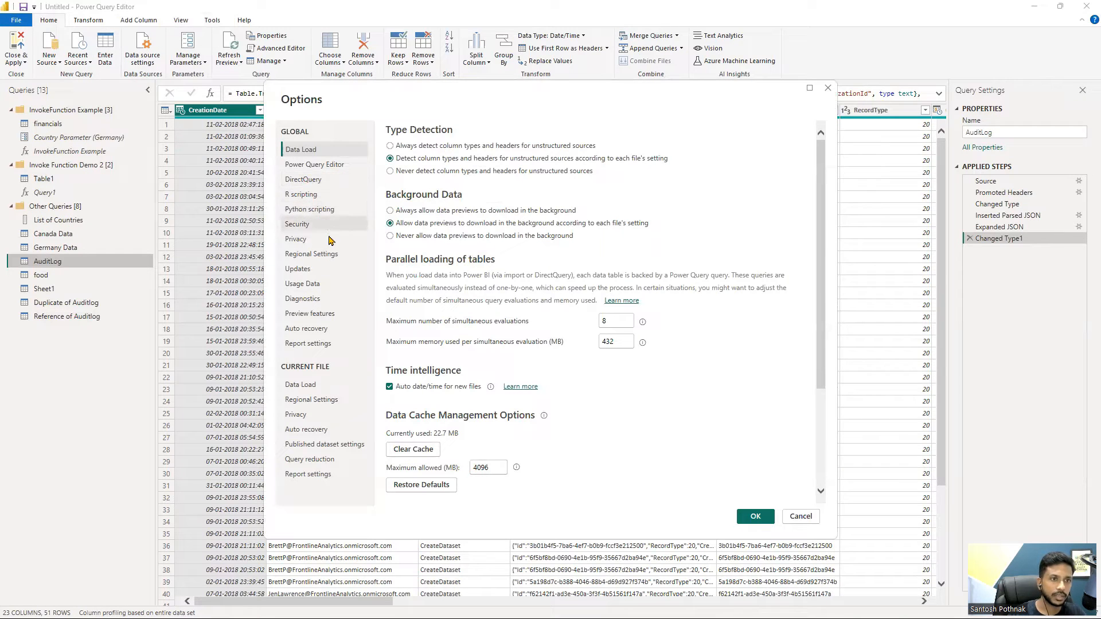
pyautogui.click(332, 300)
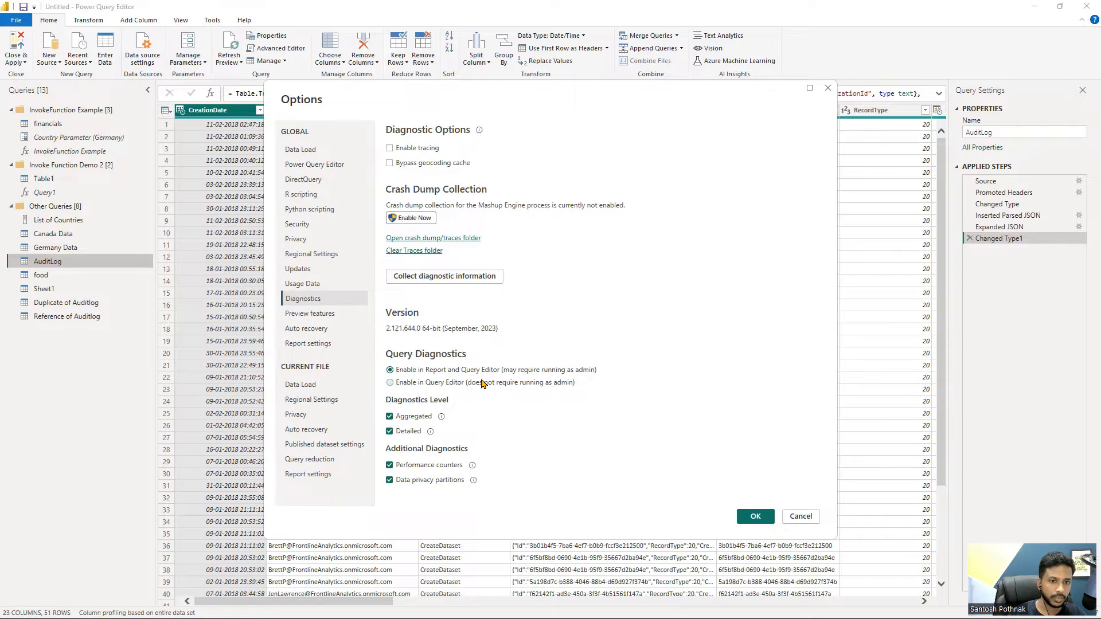
pyautogui.click(413, 386)
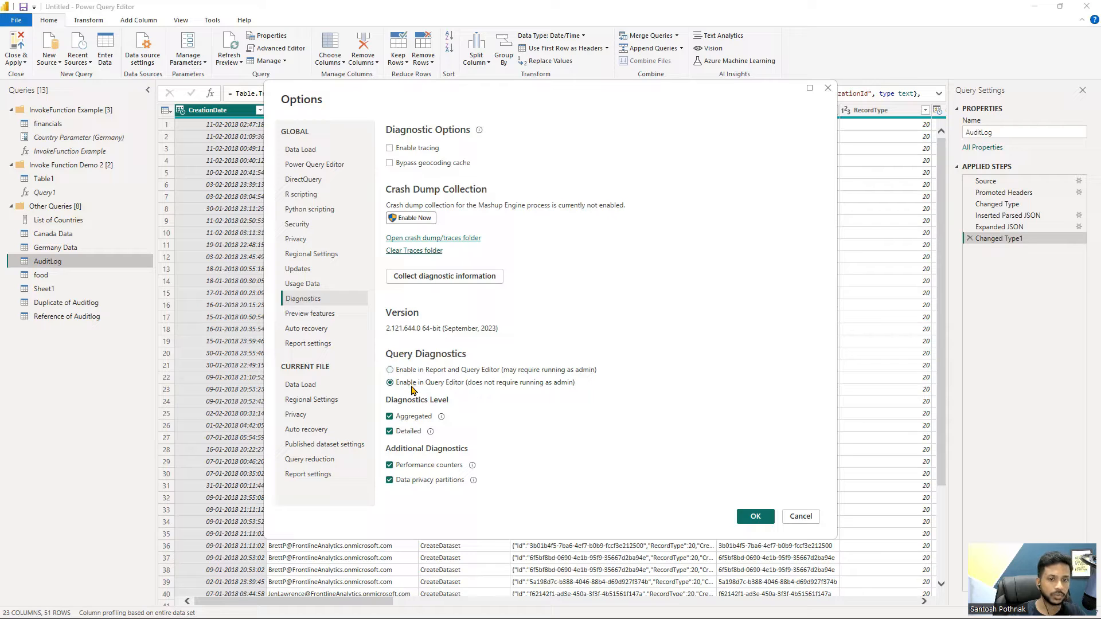
pyautogui.click(426, 371)
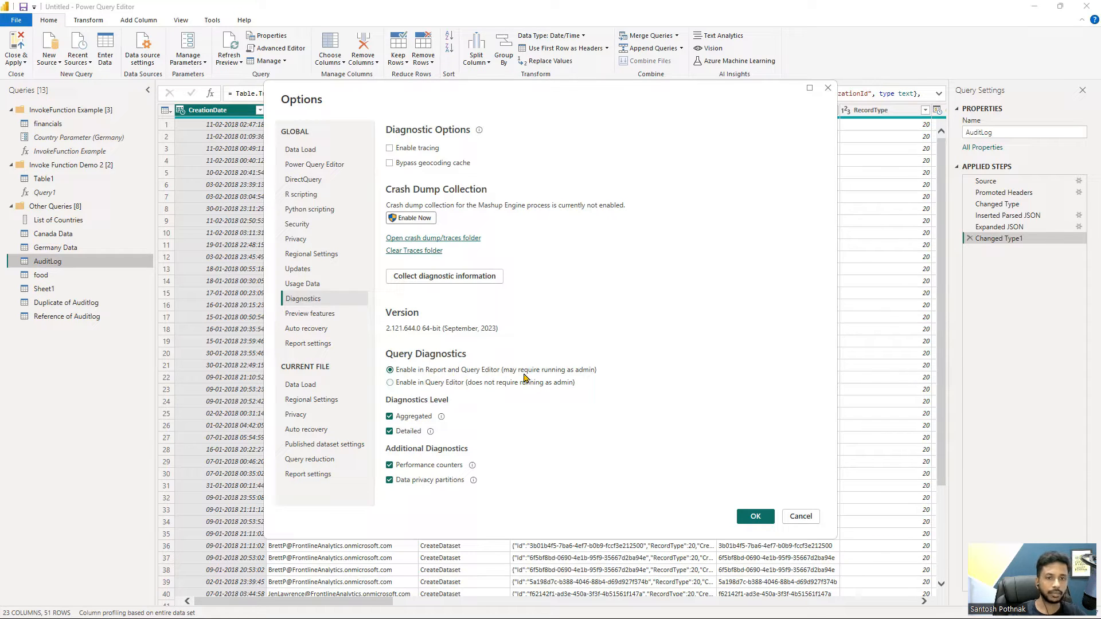
pyautogui.click(426, 386)
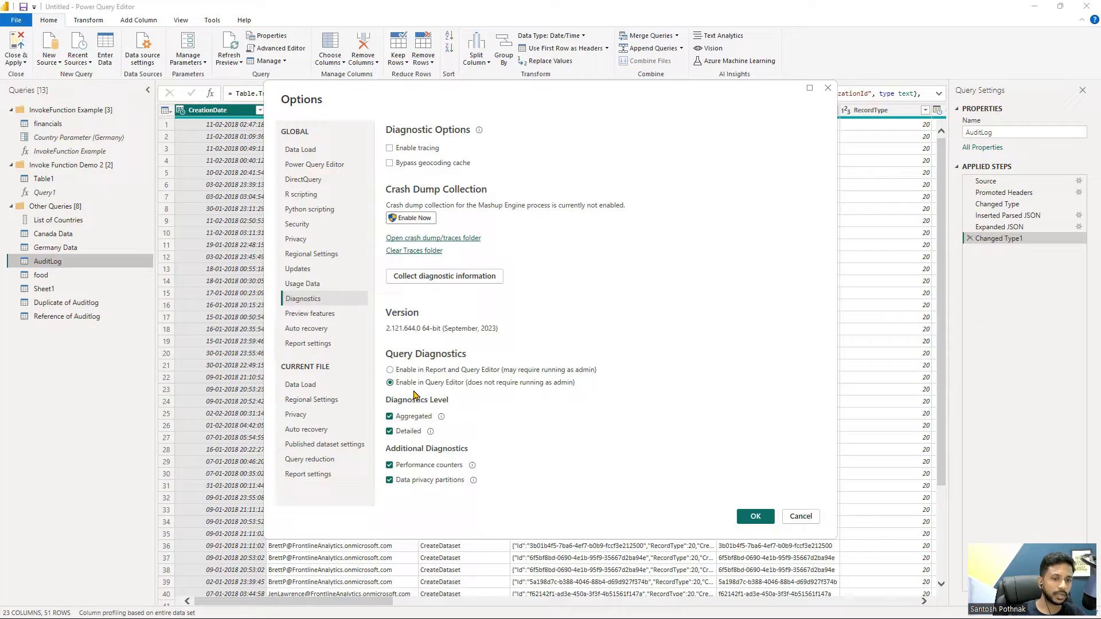
pyautogui.click(755, 516)
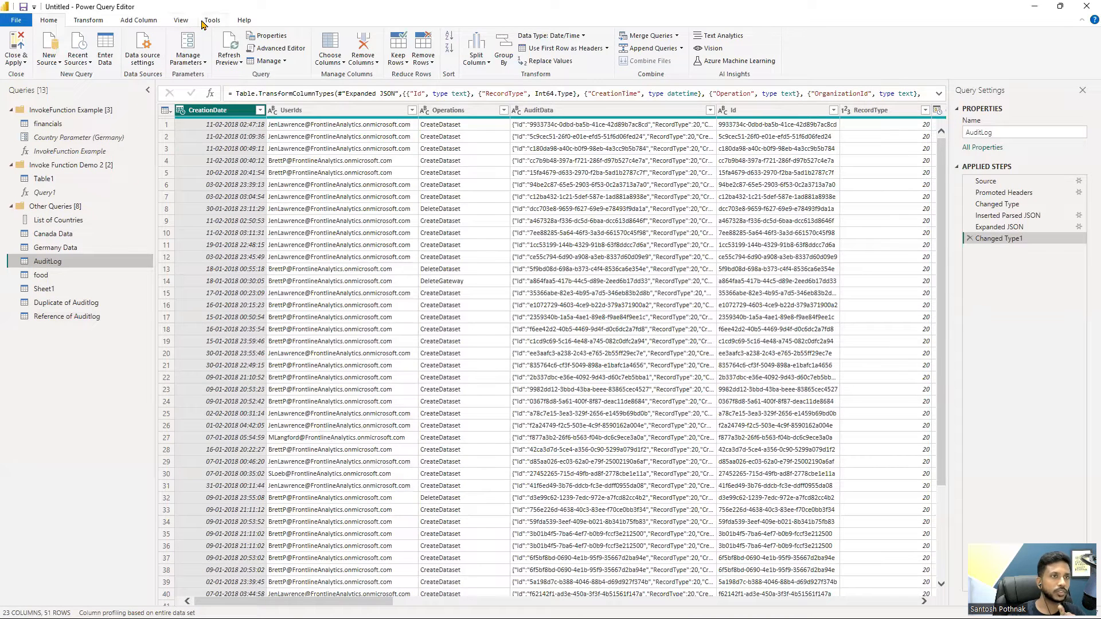
# Record a session diagnostics trace while refreshing the AuditLog preview, and stop the recording once the refresh is done
pyautogui.click(212, 20)
pyautogui.click(74, 49)
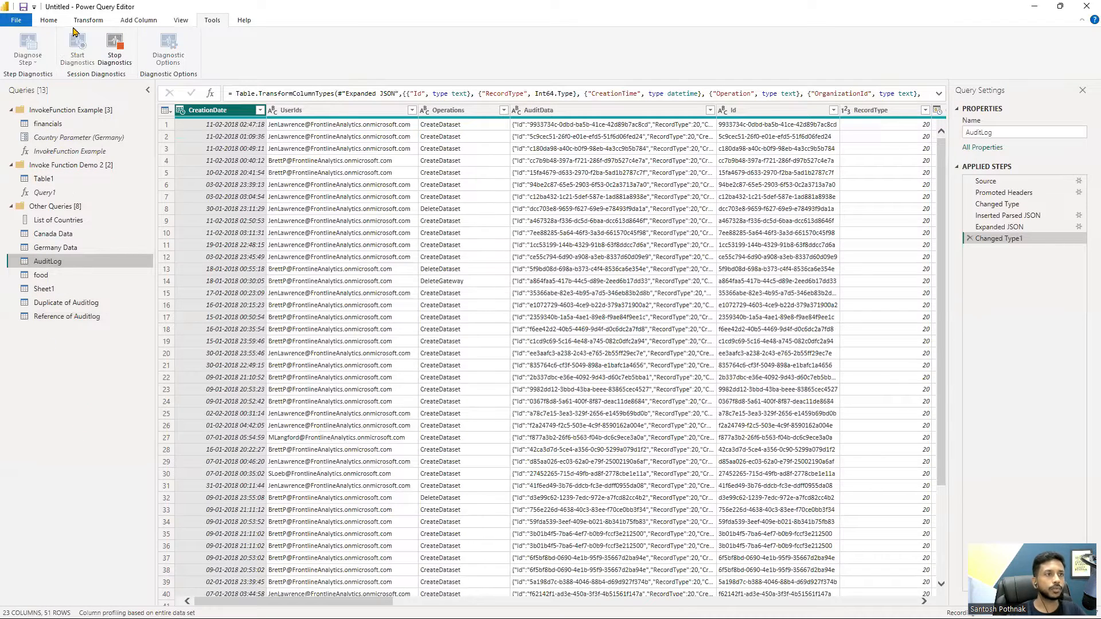
pyautogui.click(57, 20)
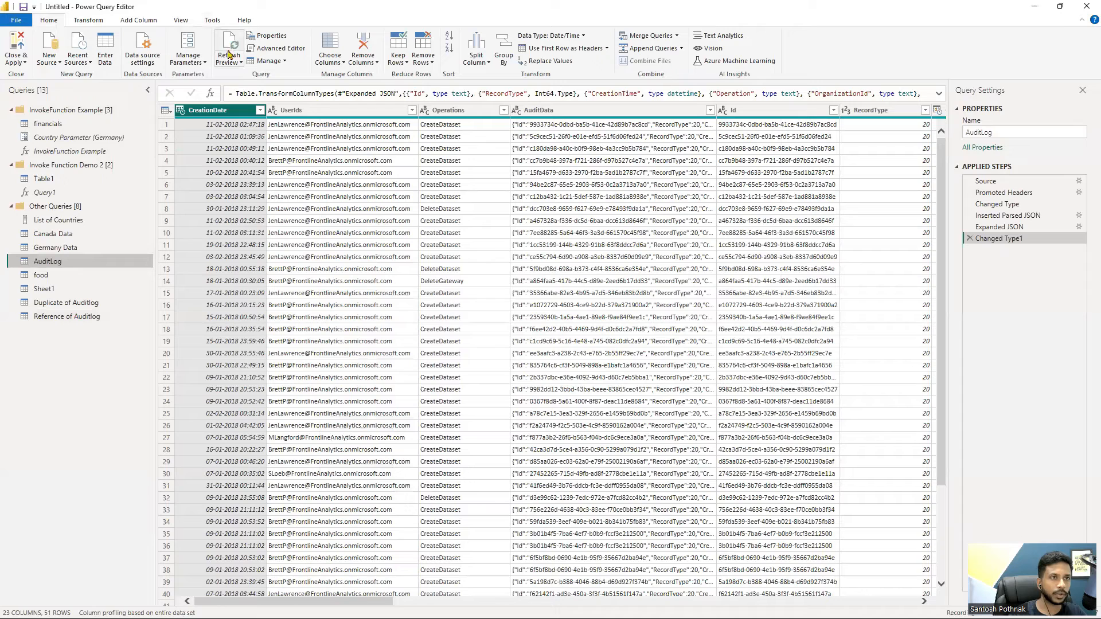
pyautogui.click(233, 61)
pyautogui.click(232, 75)
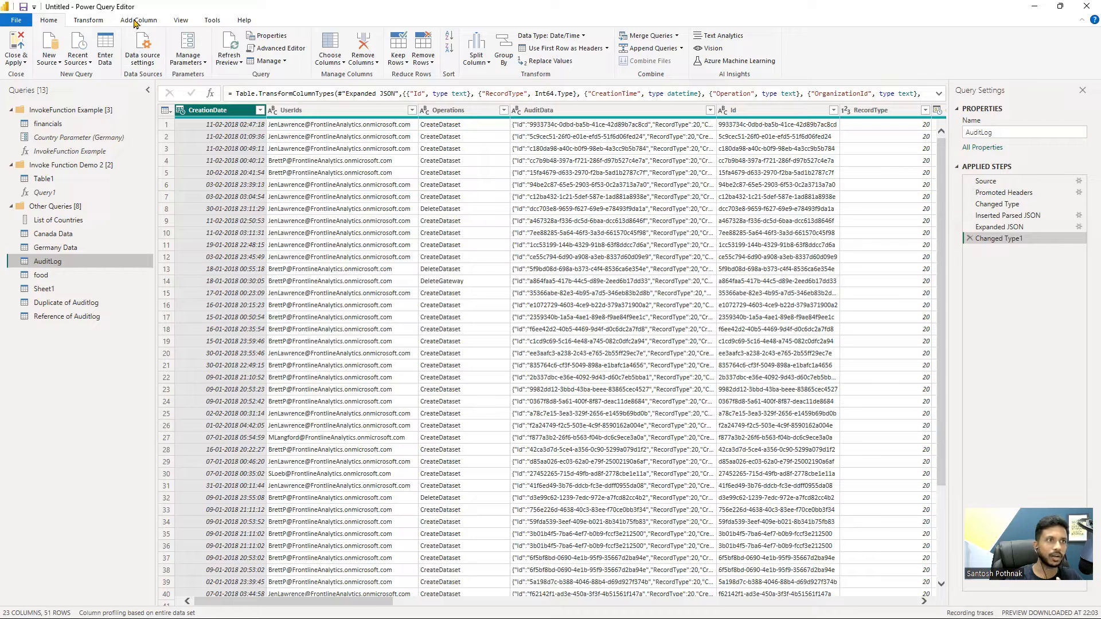
pyautogui.click(211, 22)
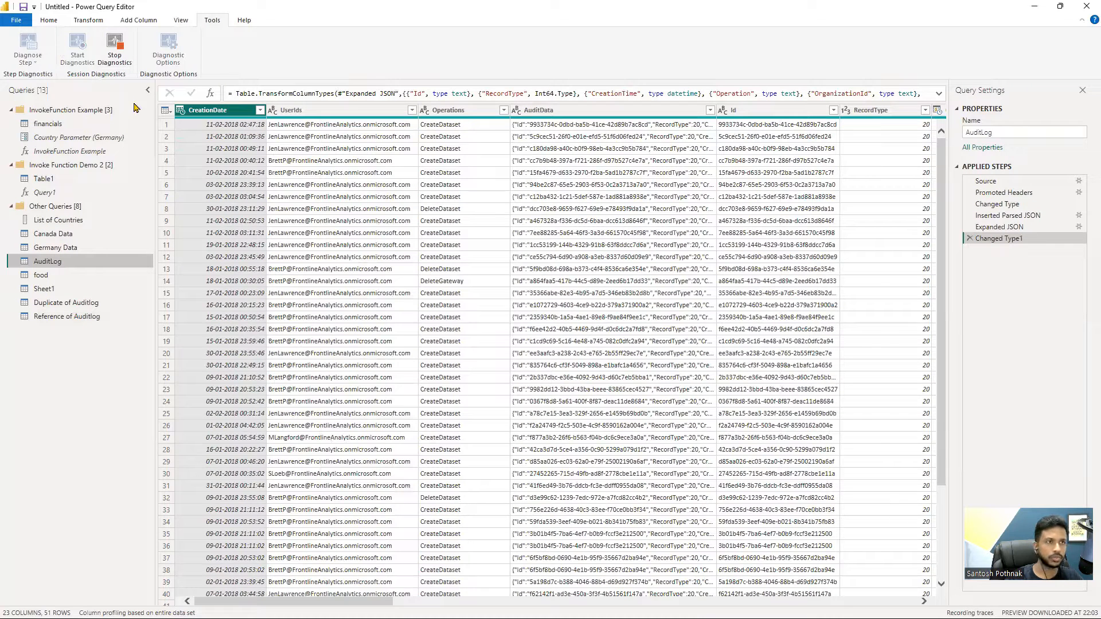
pyautogui.click(117, 56)
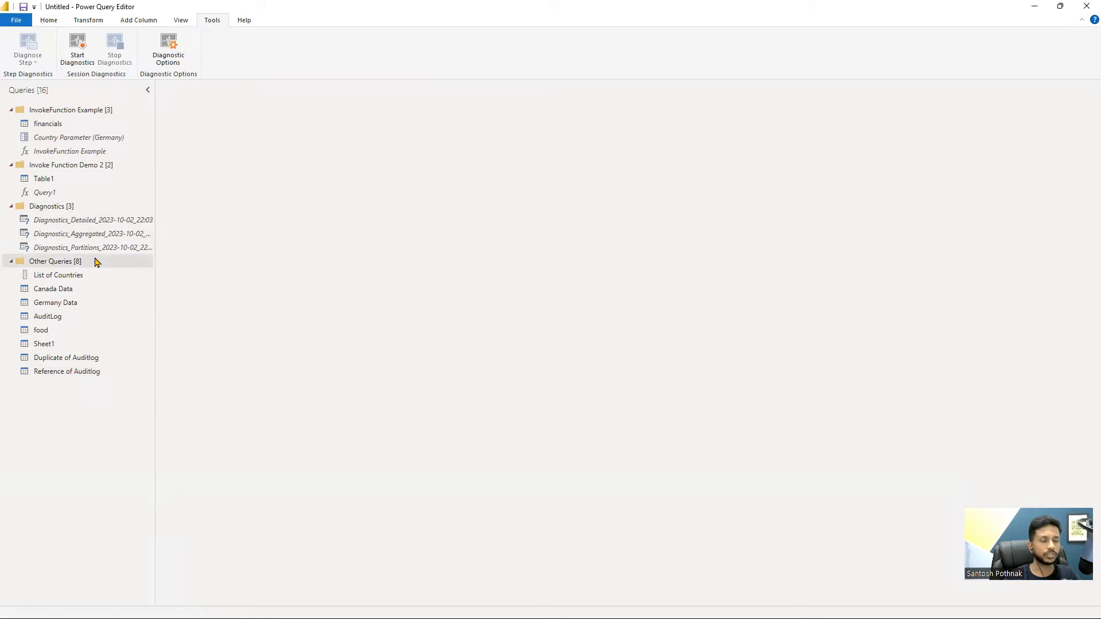
# Open the generated detailed diagnostics query and examine its columns and the values available in the Step column
pyautogui.click(89, 222)
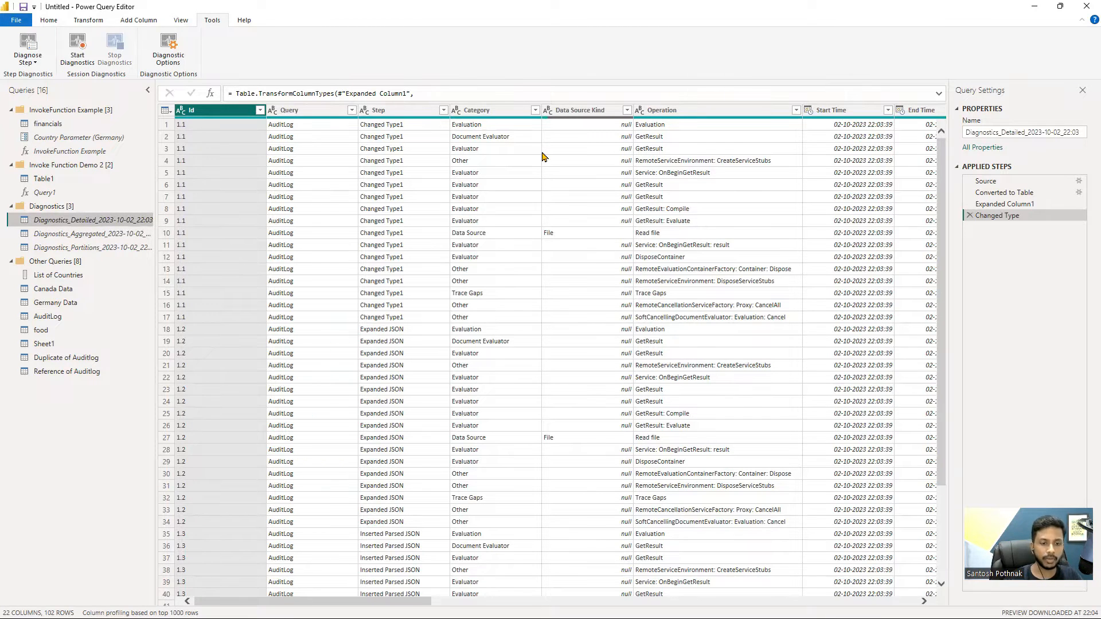
pyautogui.hscroll(3, 411, 571)
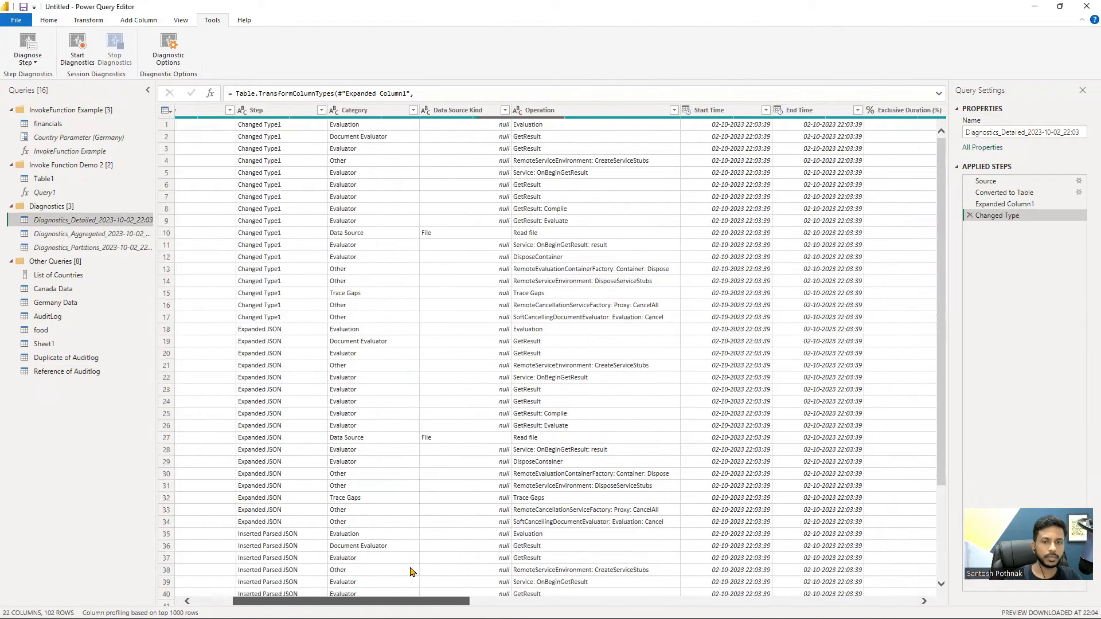
pyautogui.hscroll(-3, 411, 571)
pyautogui.hscroll(5, 410, 572)
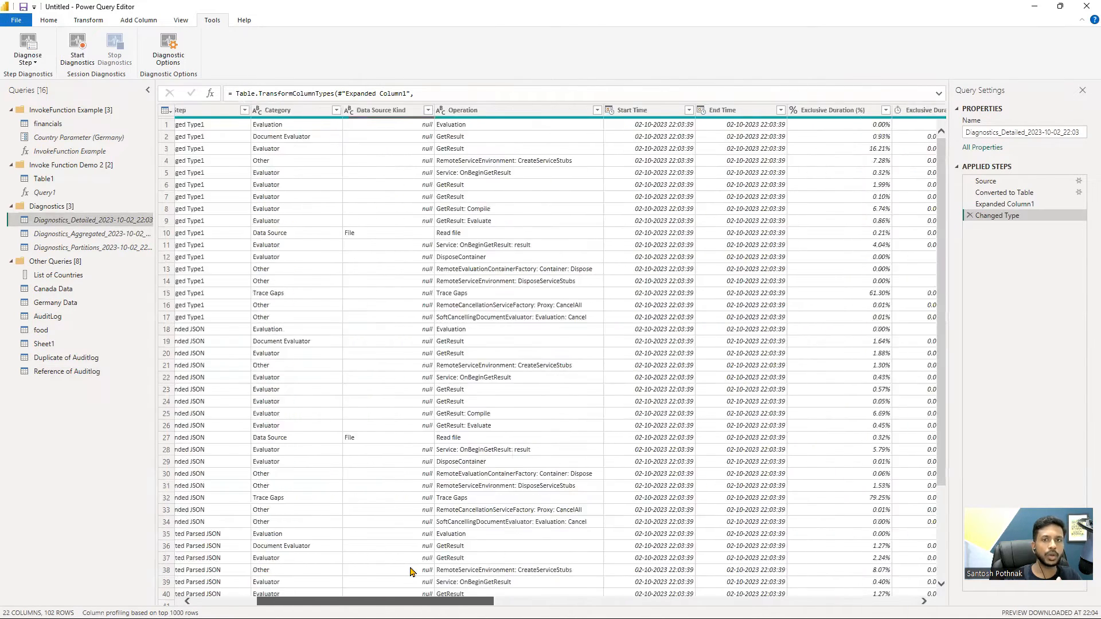
pyautogui.hscroll(-5, 410, 571)
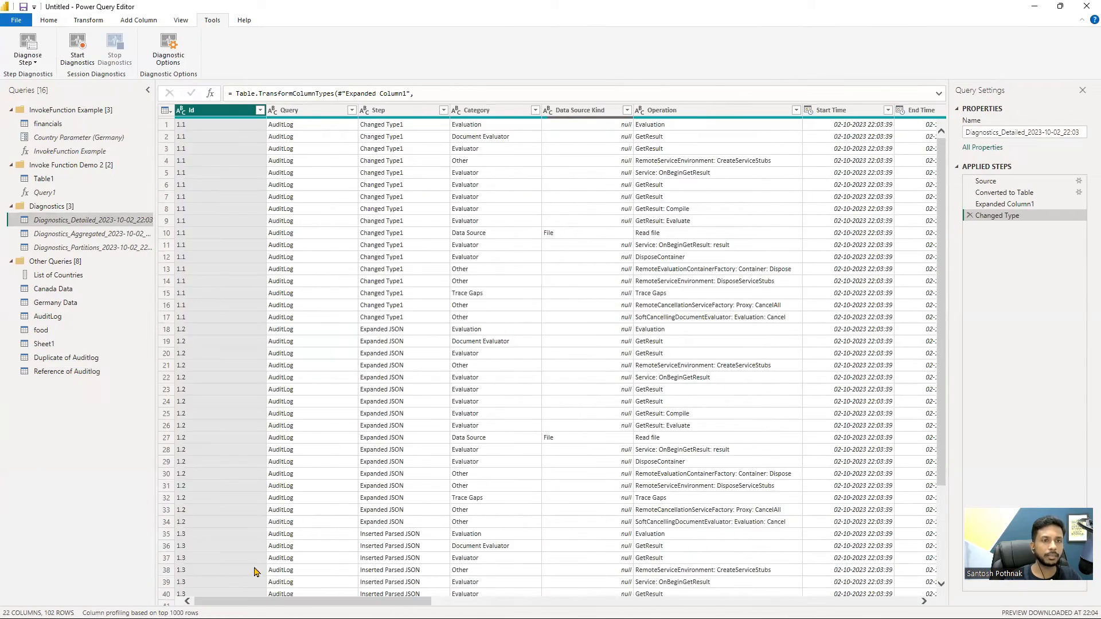
pyautogui.click(444, 111)
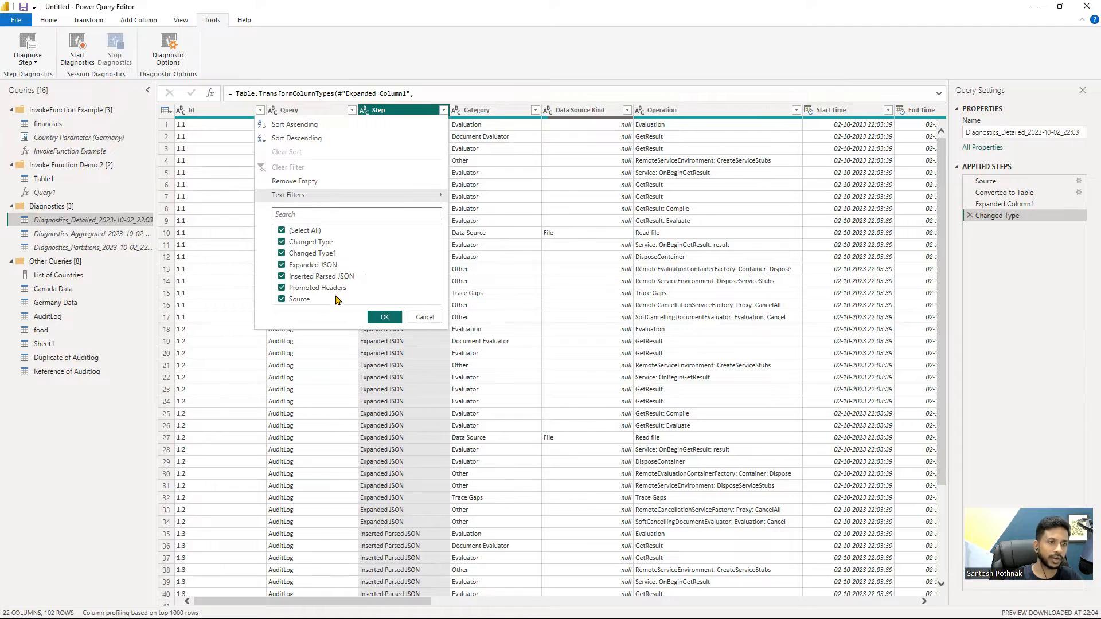
pyautogui.click(425, 316)
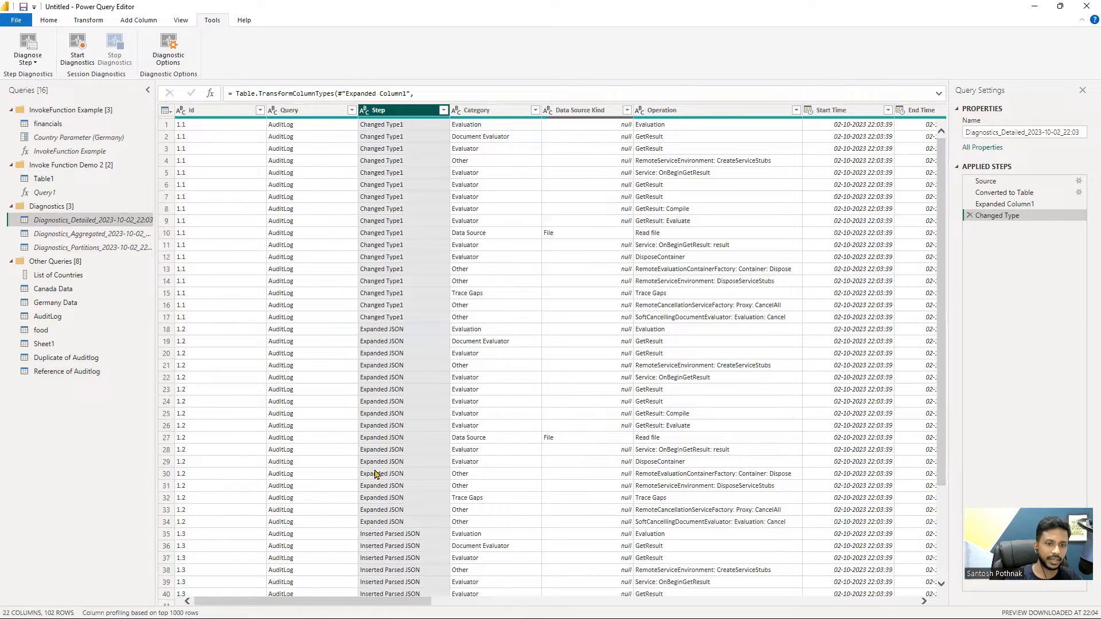
# Sort the detailed diagnostics by Exclusive Duration (%) in descending order and check which query steps rank highest
pyautogui.hscroll(5, 345, 562)
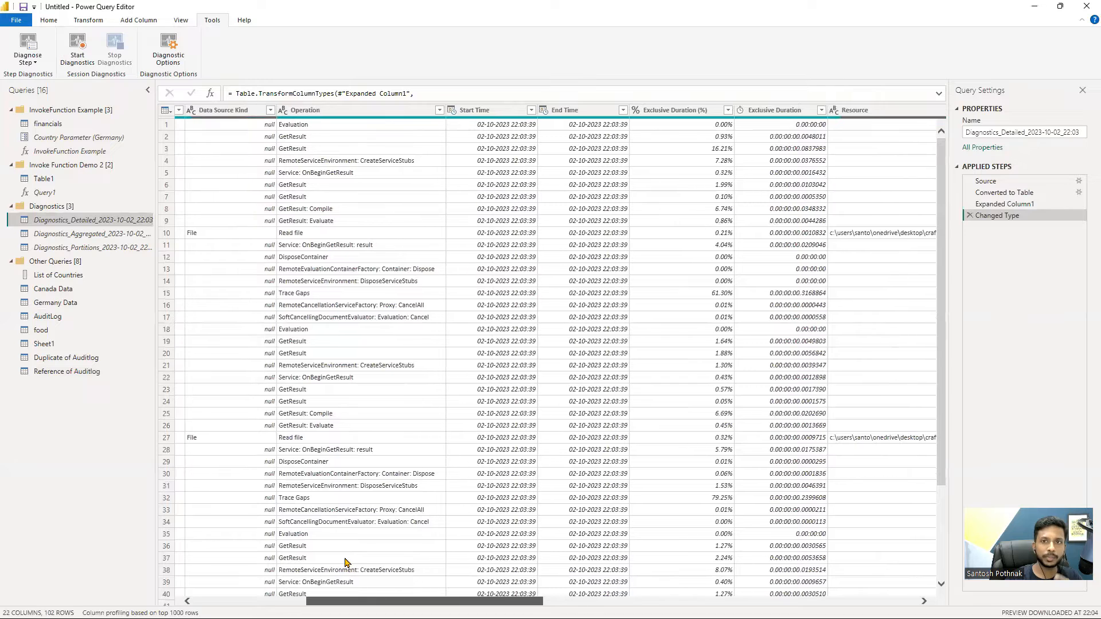
pyautogui.click(729, 112)
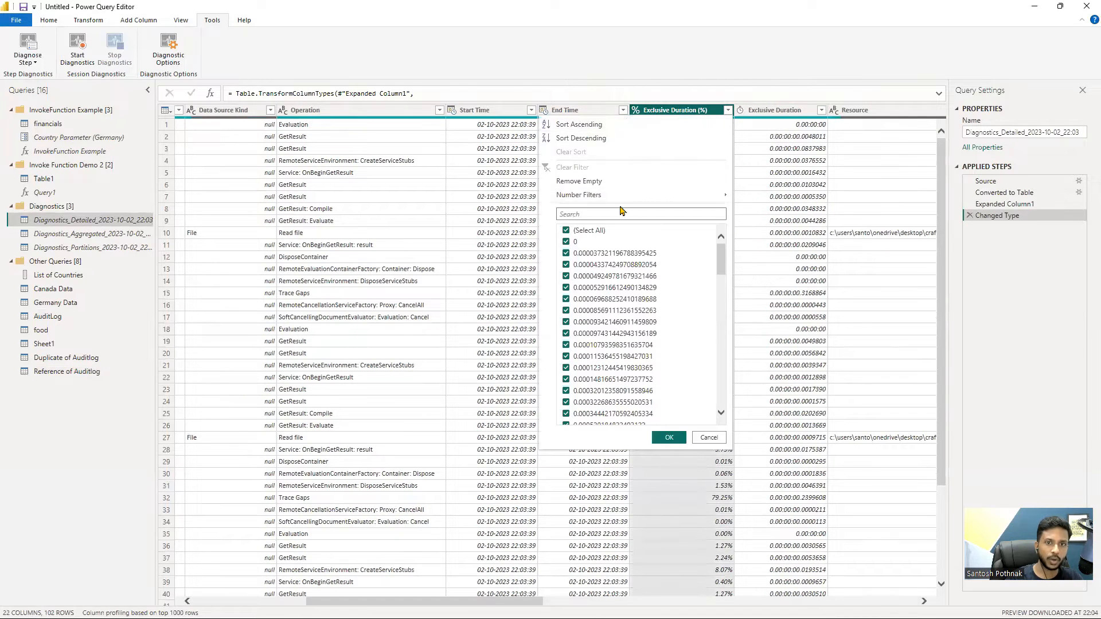
pyautogui.click(590, 130)
pyautogui.click(727, 113)
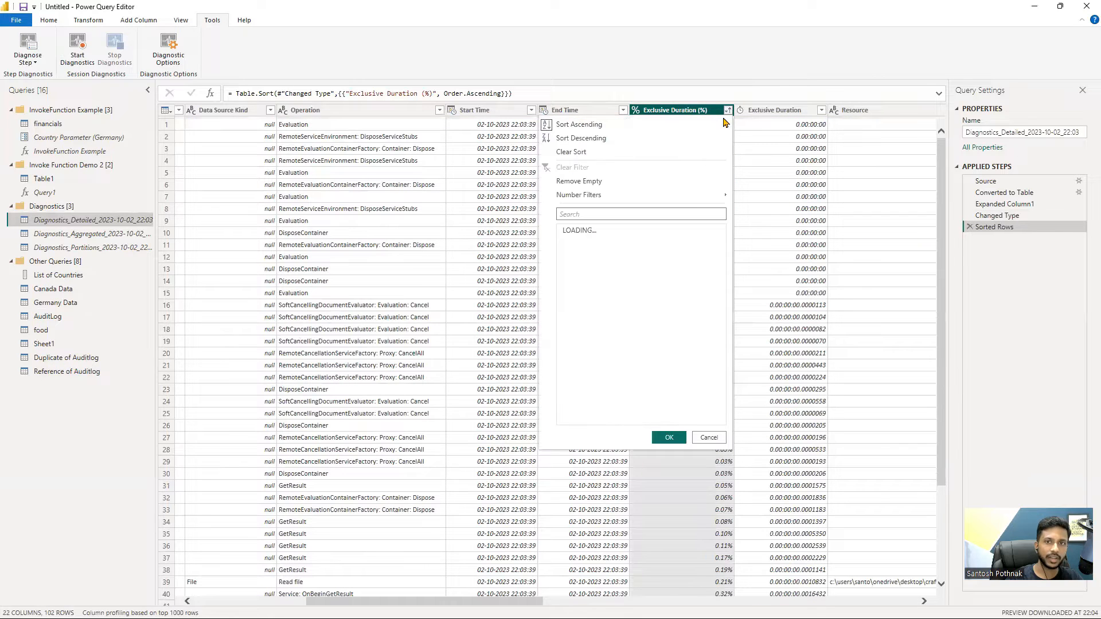
pyautogui.click(591, 148)
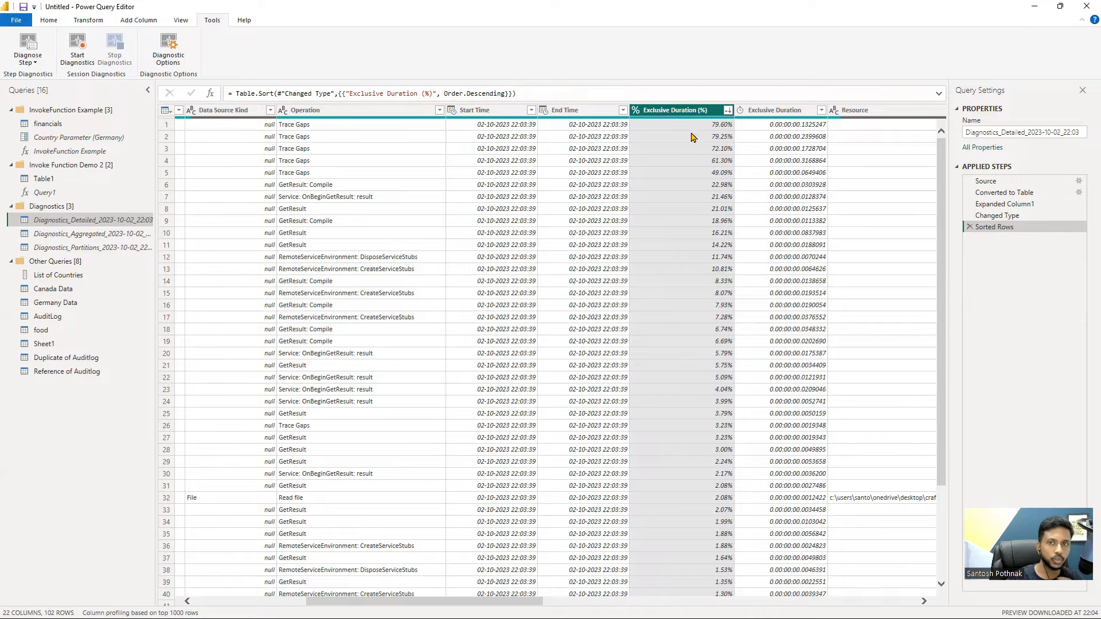
pyautogui.hscroll(-6, 650, 558)
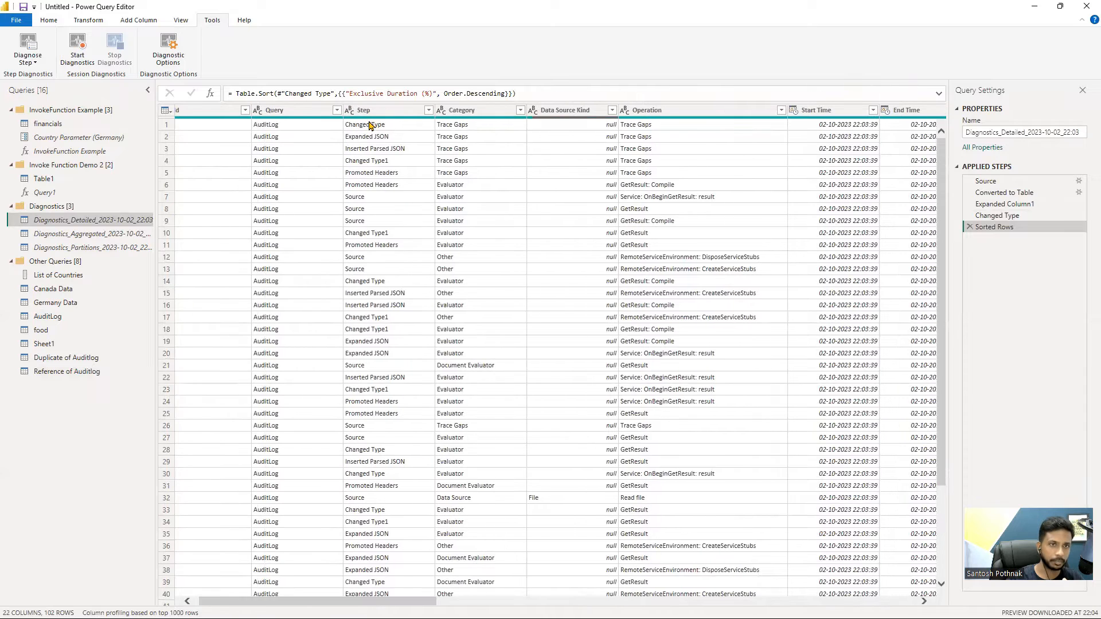
pyautogui.hscroll(6, 296, 574)
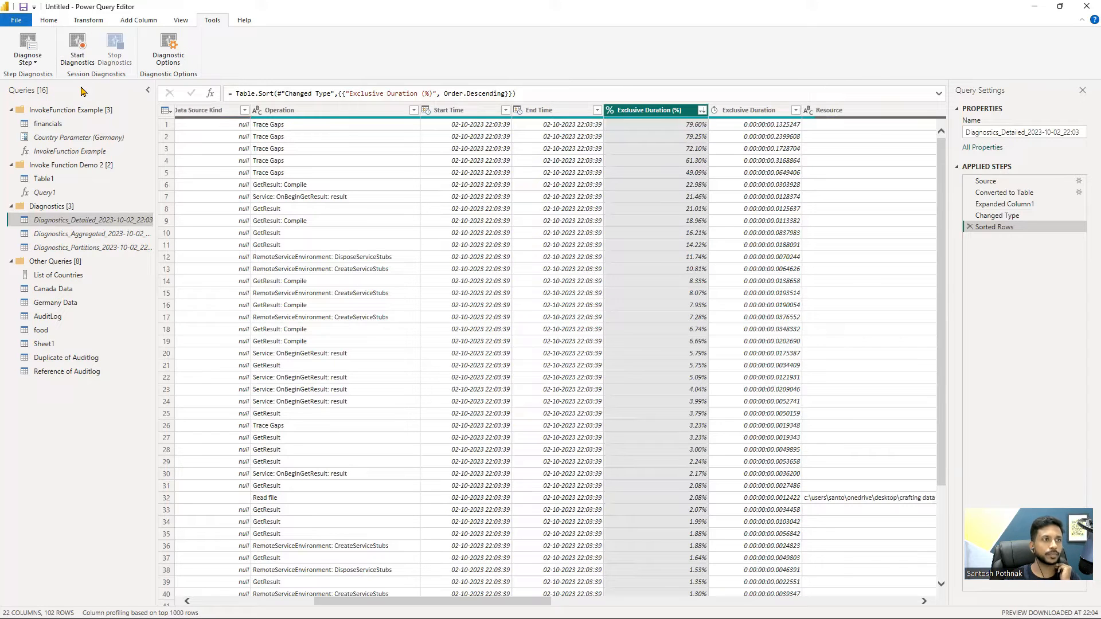
# Run step diagnostics twice on the Invoked Custom Function step of the Table1 query
pyautogui.click(32, 62)
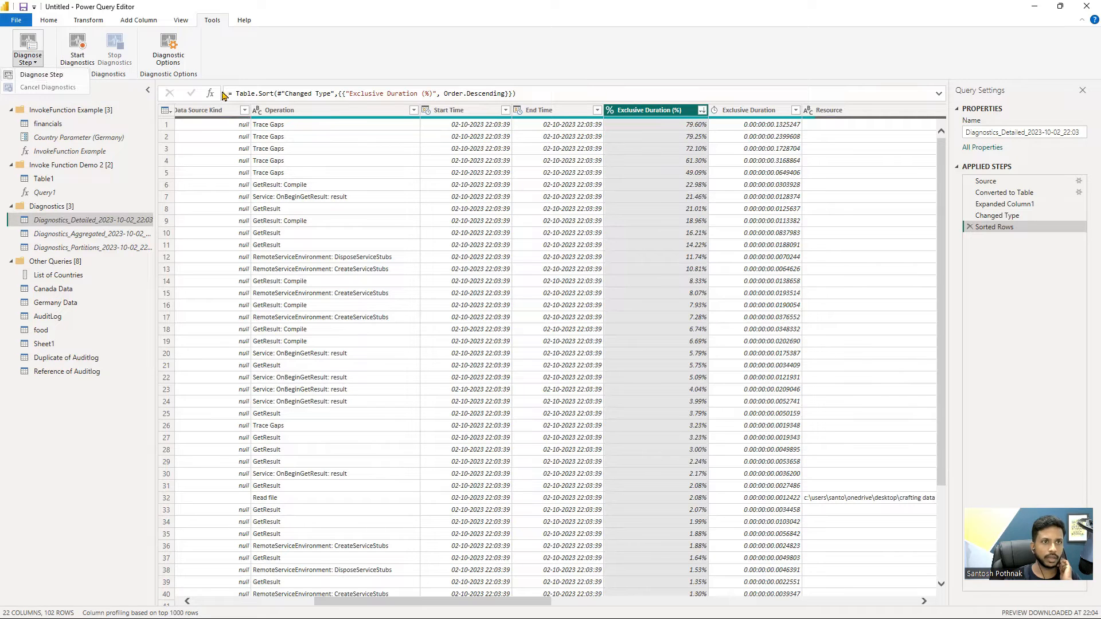
pyautogui.click(57, 333)
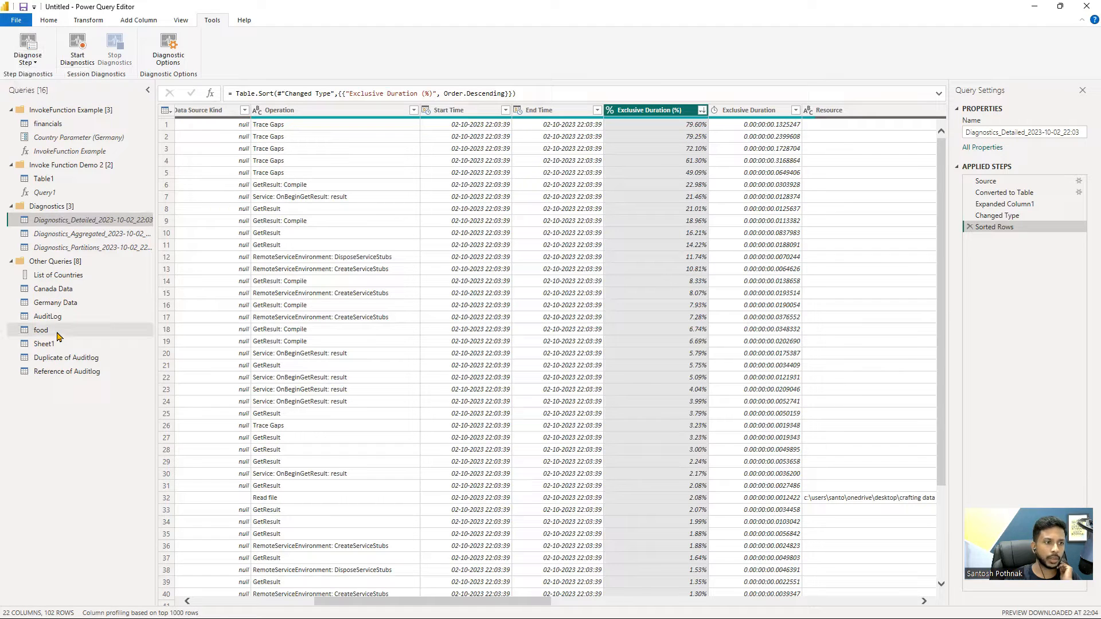
pyautogui.click(56, 335)
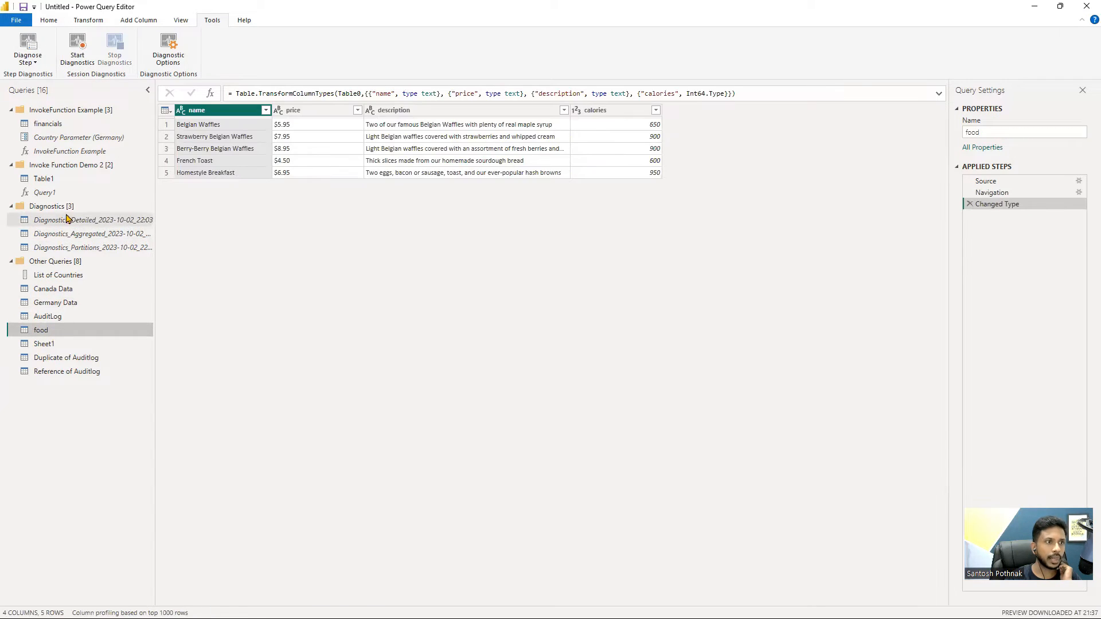
pyautogui.click(51, 181)
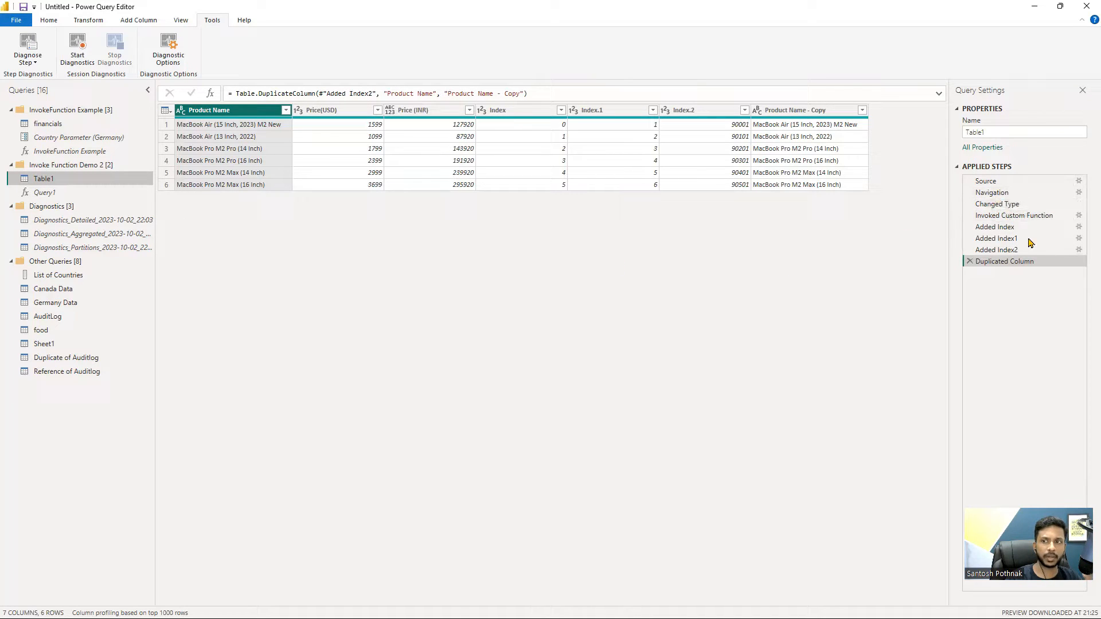
pyautogui.click(1015, 215)
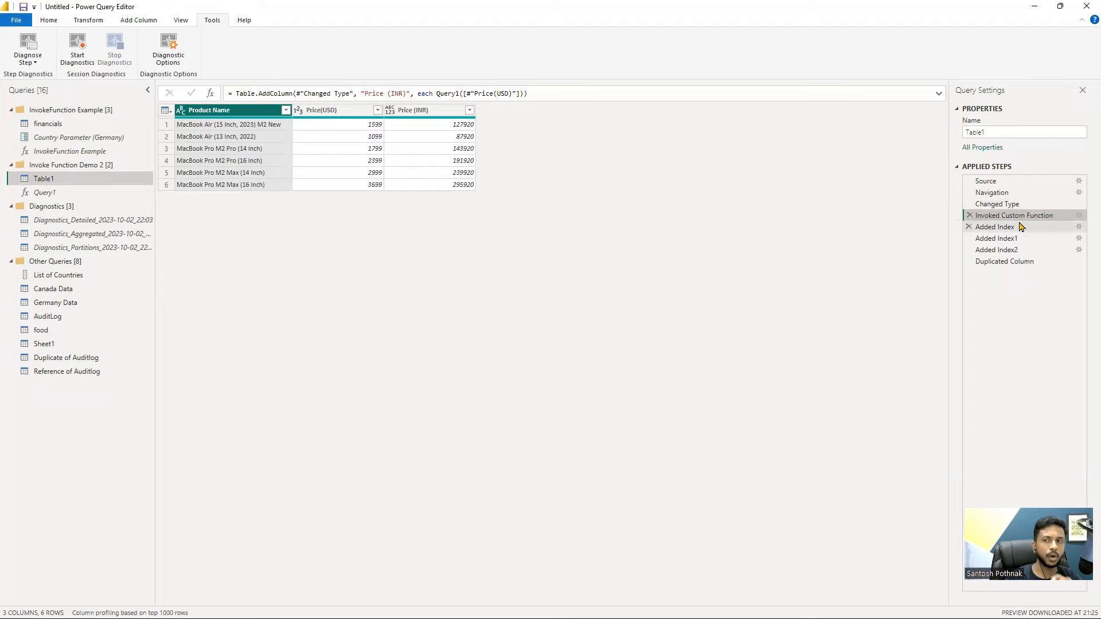
pyautogui.click(27, 63)
pyautogui.click(34, 75)
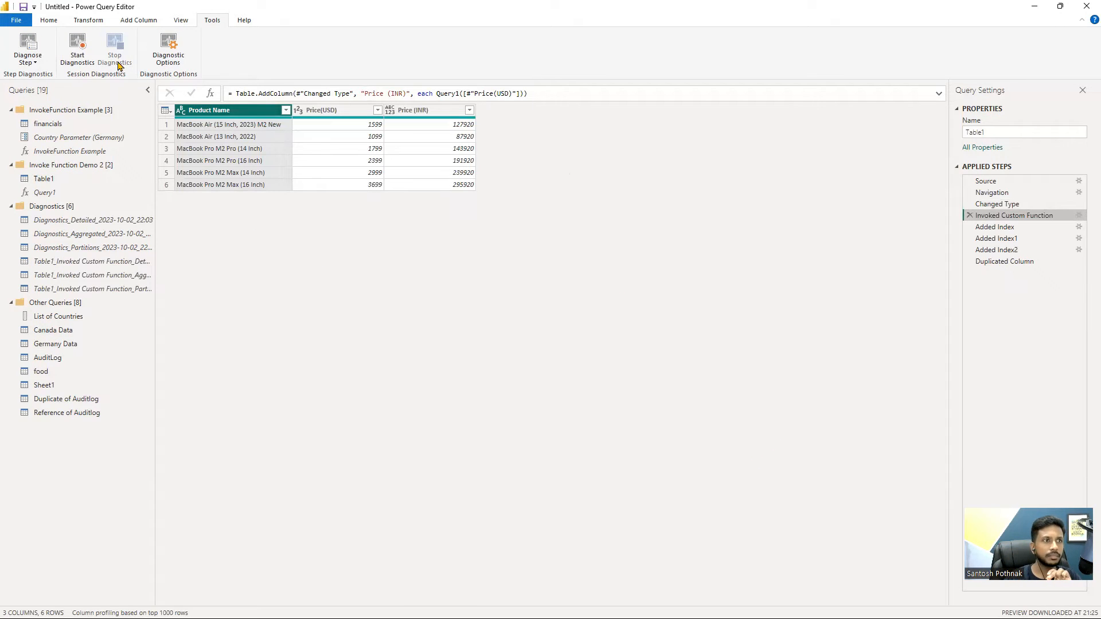
pyautogui.click(37, 66)
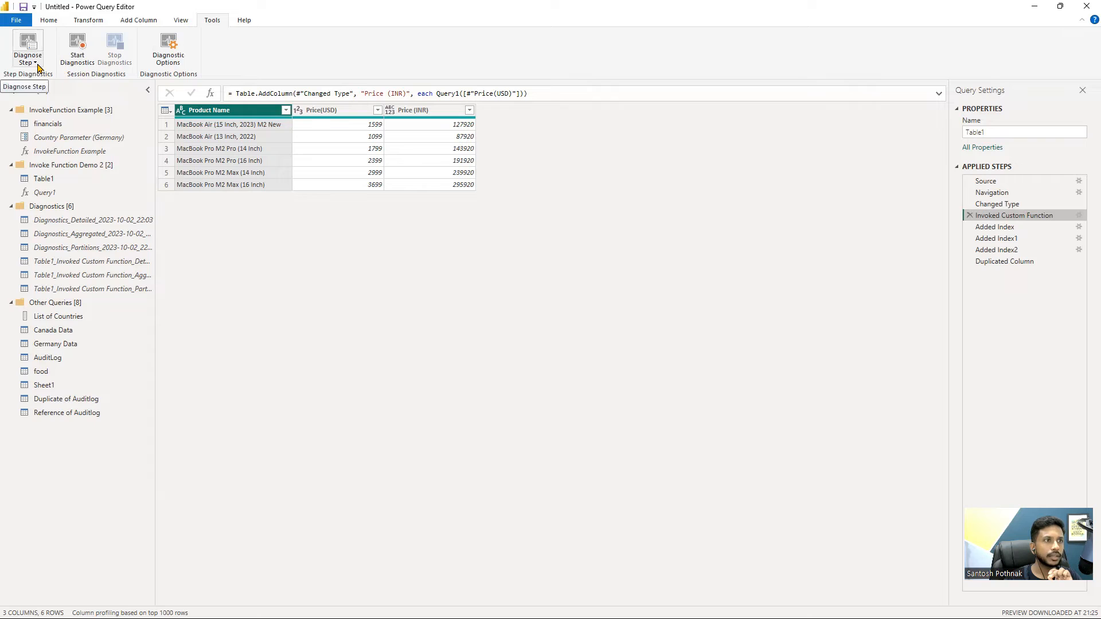
pyautogui.click(40, 75)
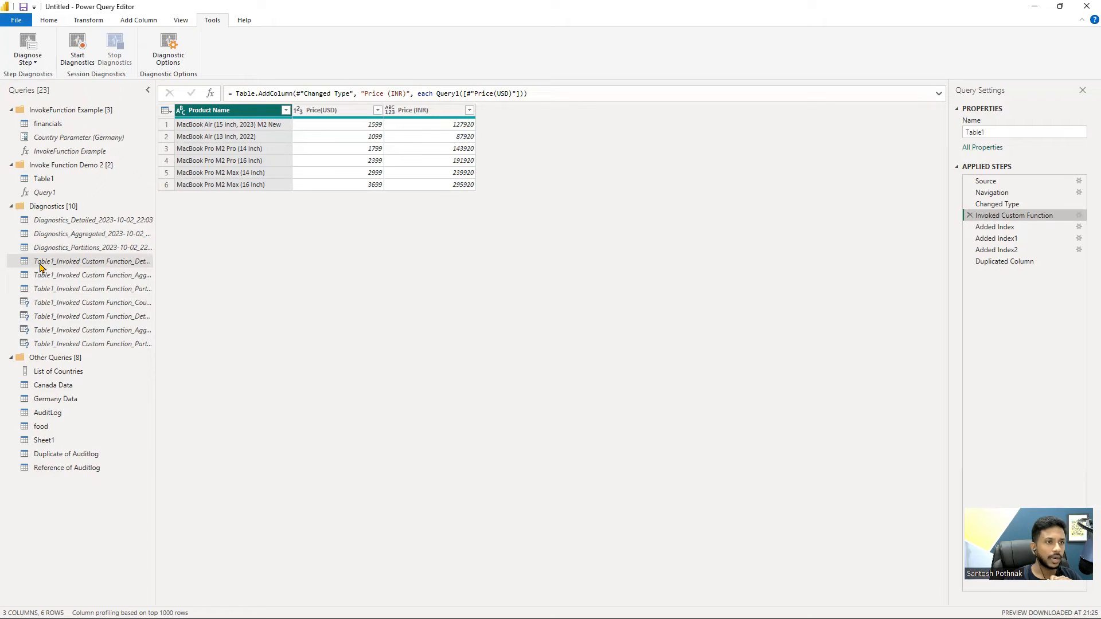
# Examine the first detailed and aggregated diagnostics queries generated for Table1's Invoked Custom Function step, and review the diagnostic options without changing them
pyautogui.click(99, 263)
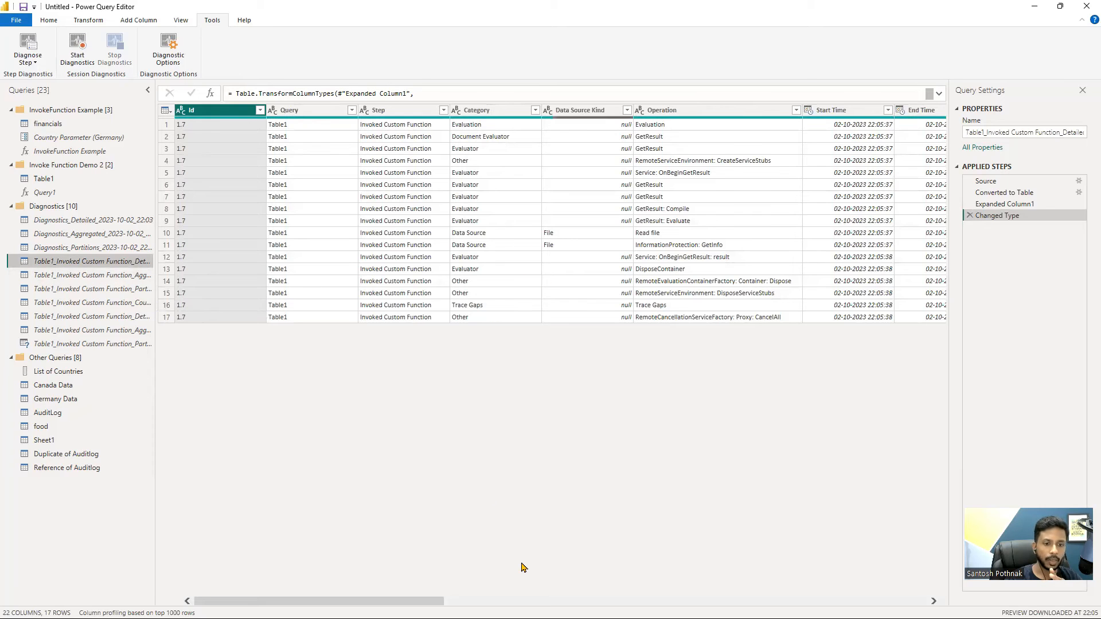
pyautogui.hscroll(10, 522, 566)
pyautogui.hscroll(10, 521, 567)
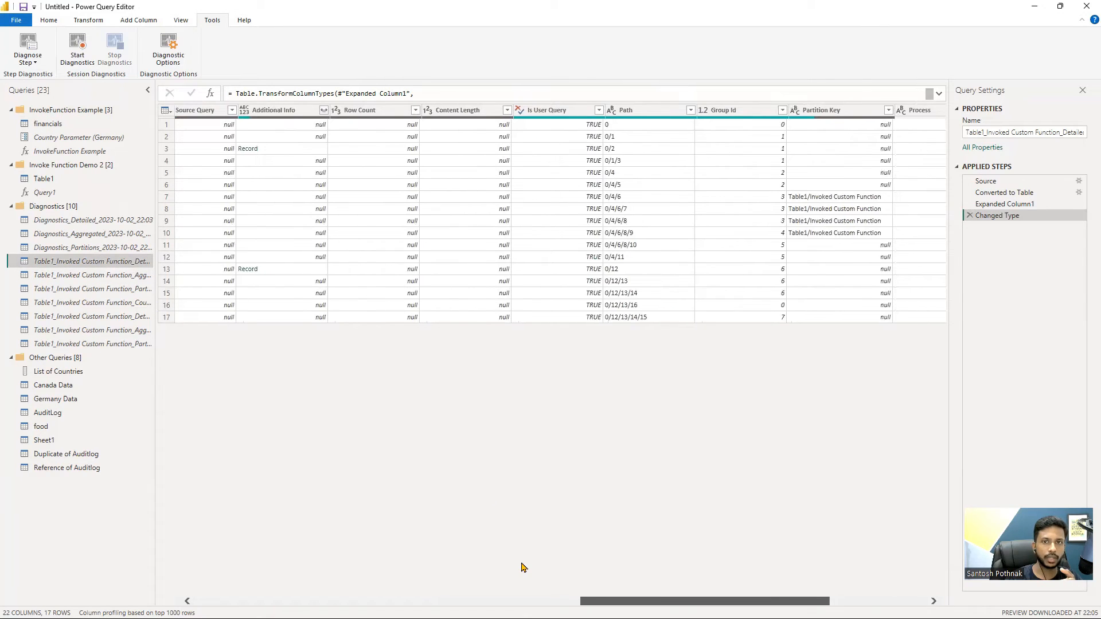
pyautogui.click(124, 276)
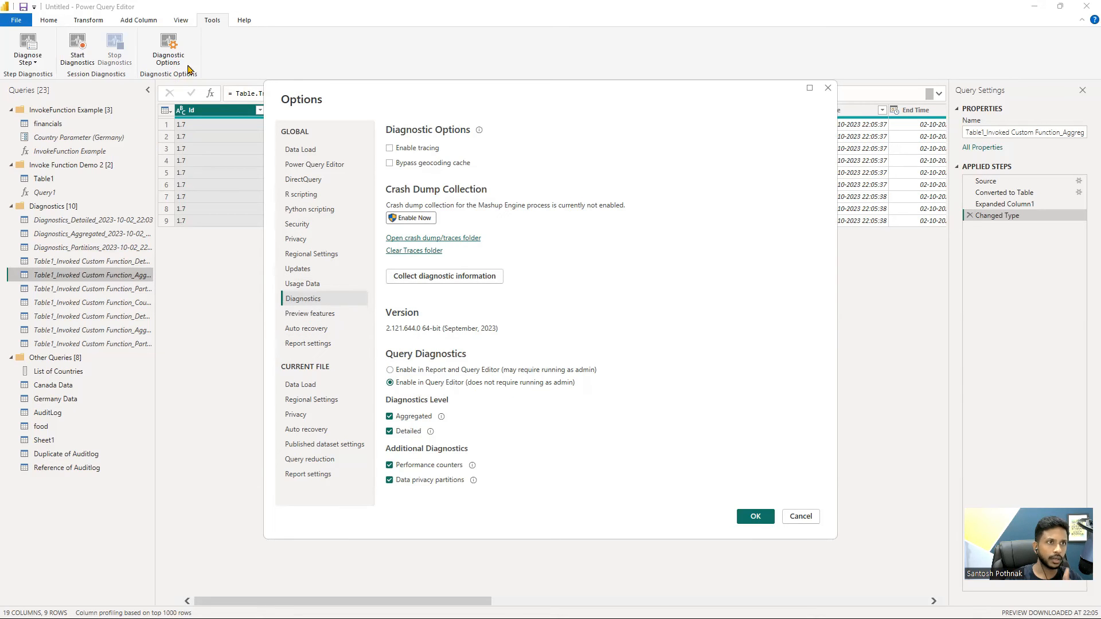
pyautogui.click(801, 516)
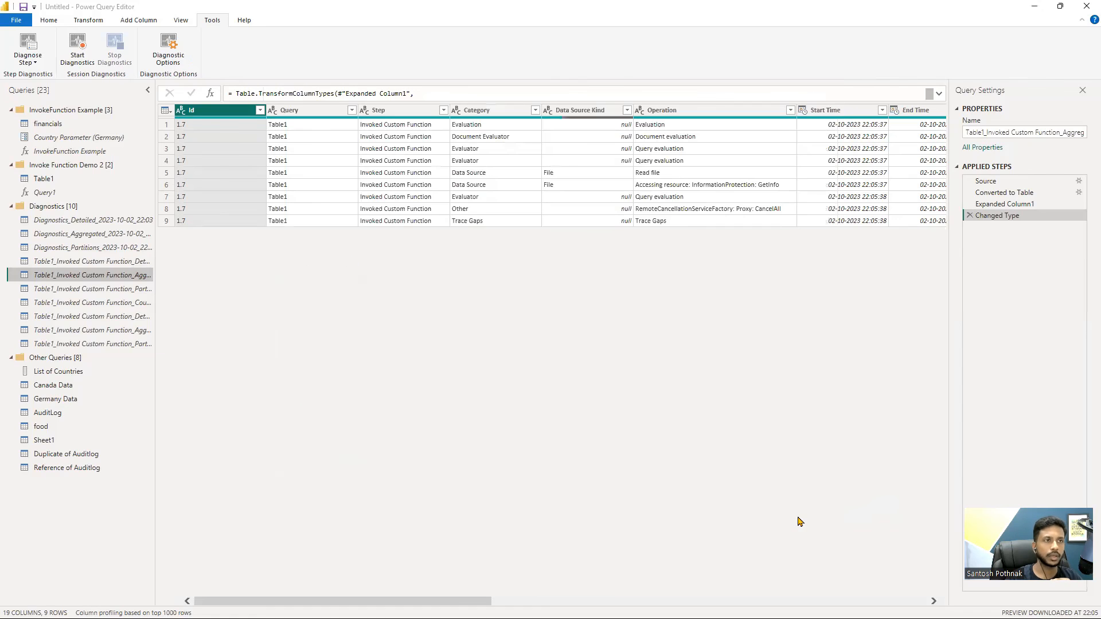